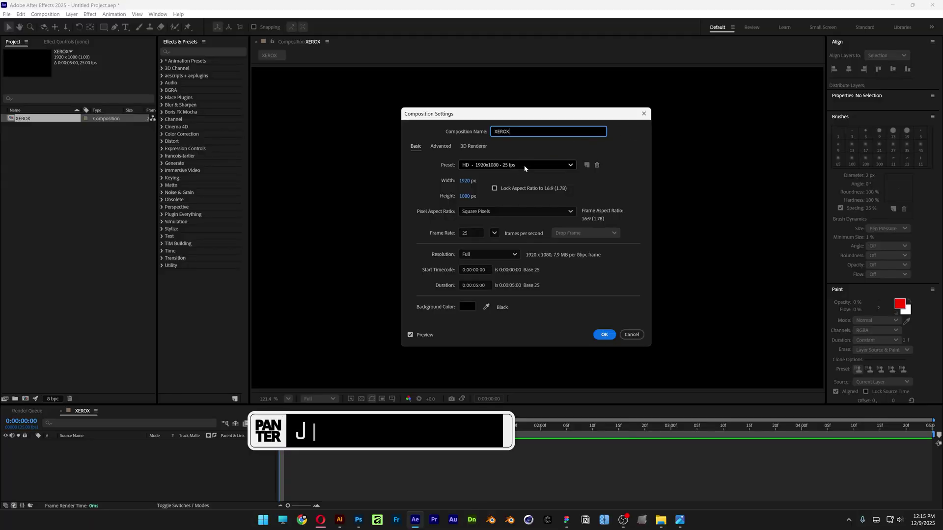
Confirm the XEROX composition uses 25 fps and a 0:00:05:00 duration.
click(471, 233)
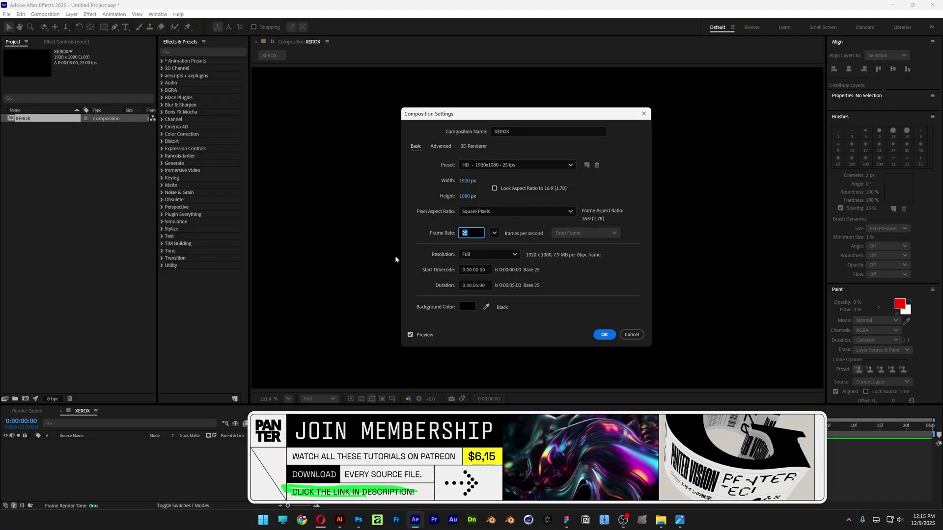
click(482, 285)
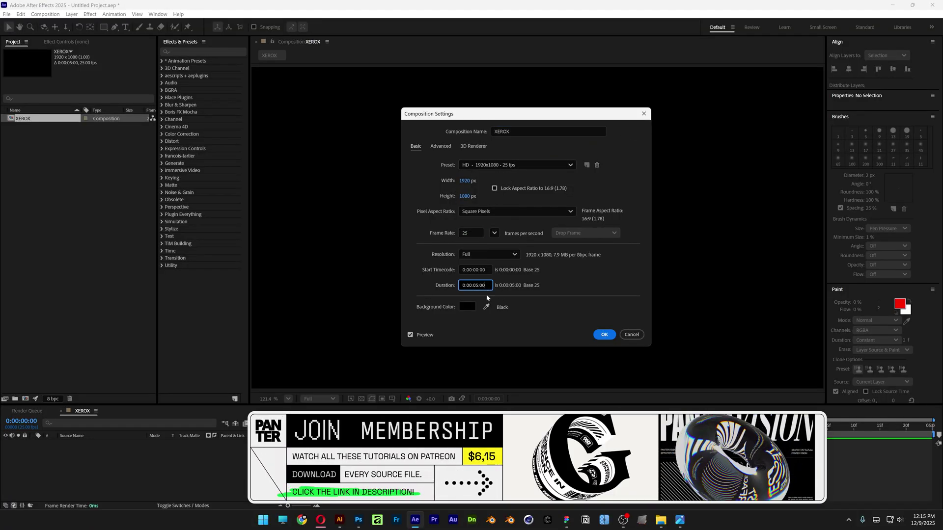
Create the XEROX composition and add the woman footage to its timeline.
click(605, 334)
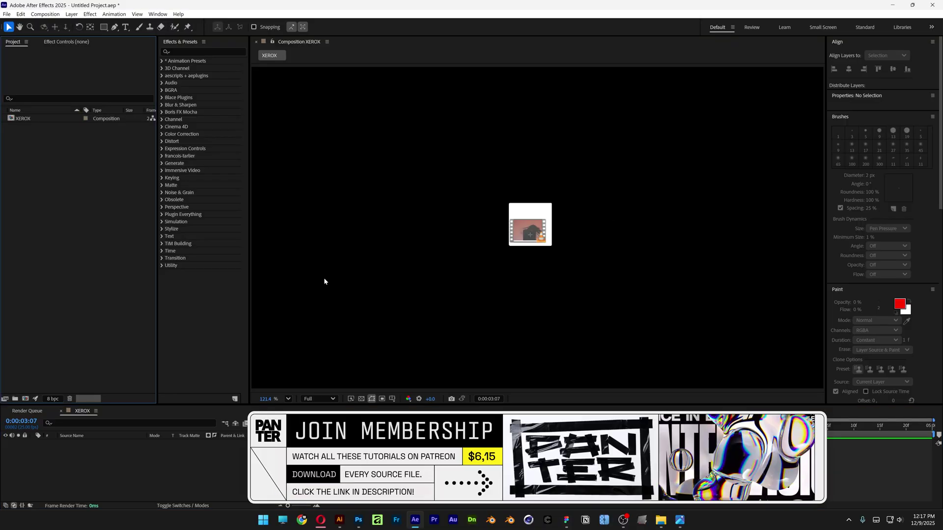
drag(529, 225, 152, 469)
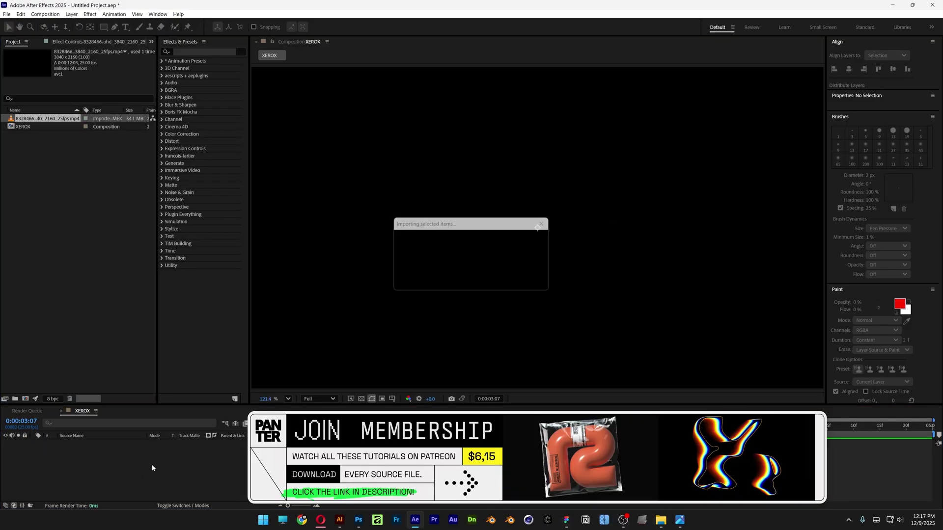
key(s)
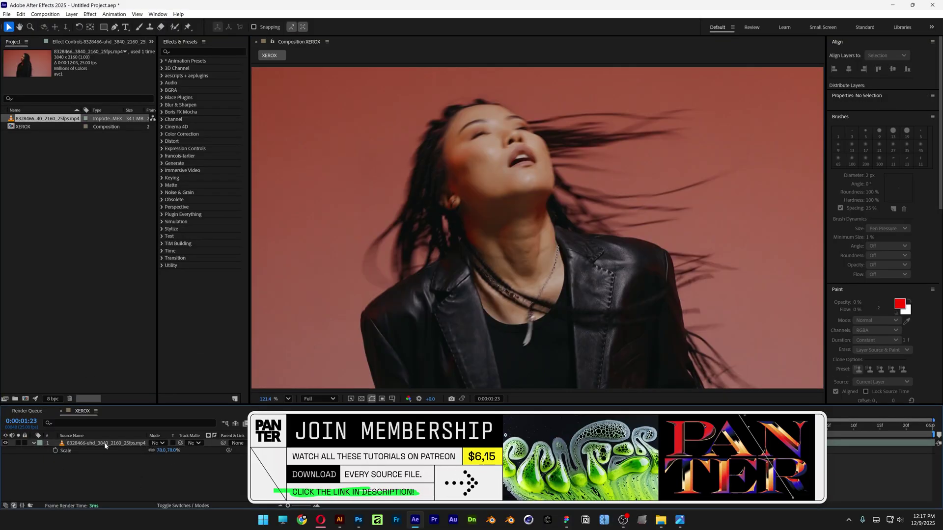
Add a full-frame red rectangle shape layer beneath the footage layer.
double_click(104, 27)
key(Return)
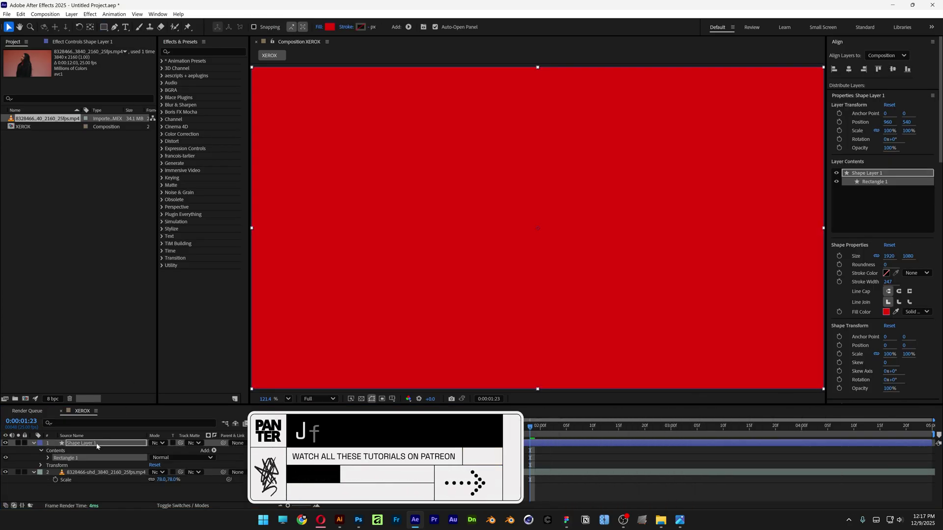
drag(97, 446, 101, 488)
Pre-compose the footage and red layers into a composition named Footage.
ctrl+click(88, 445)
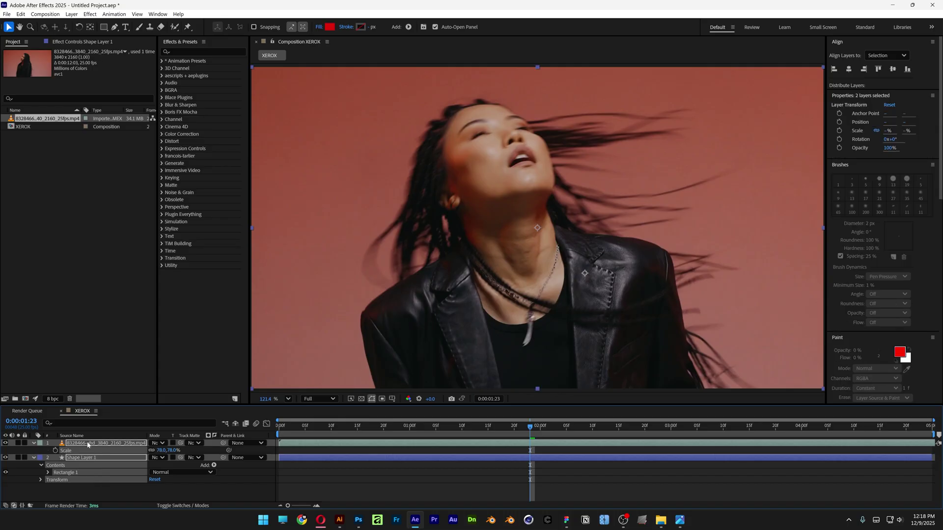
right_click(88, 445)
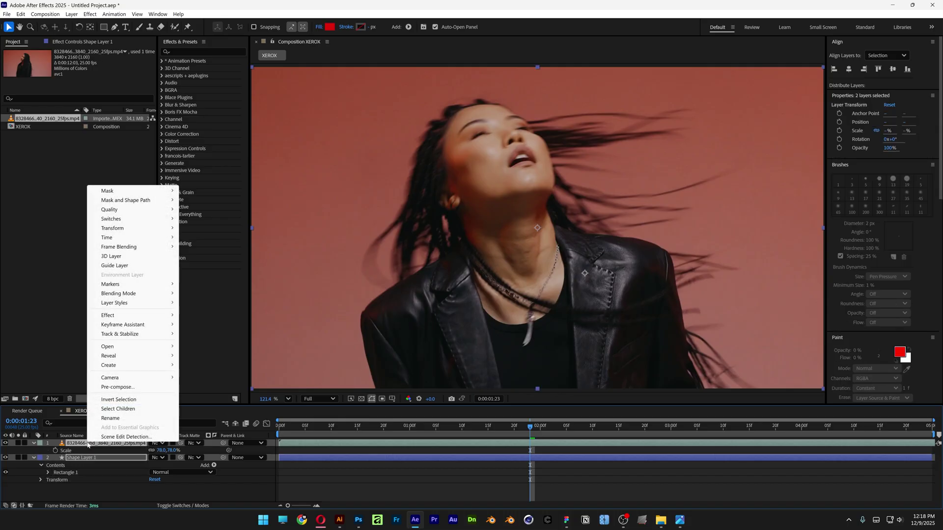
click(118, 387)
text(Footage)
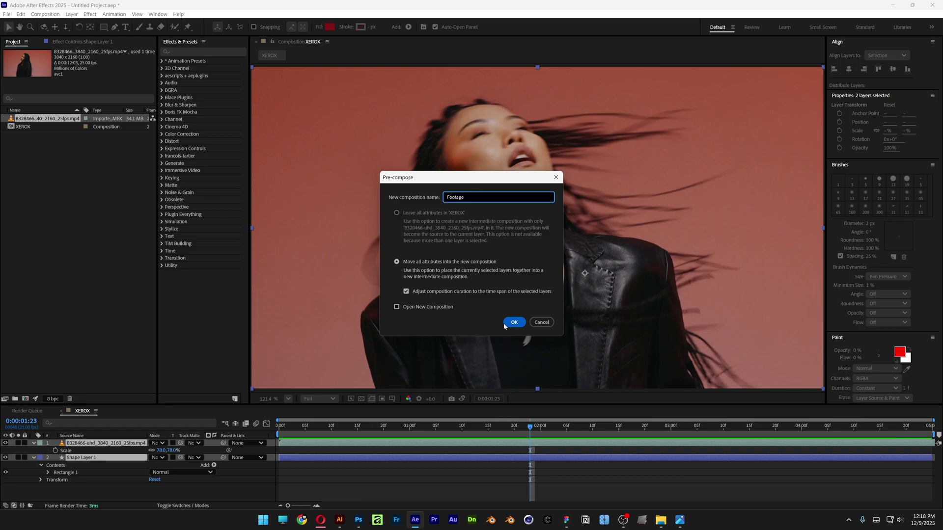
click(515, 323)
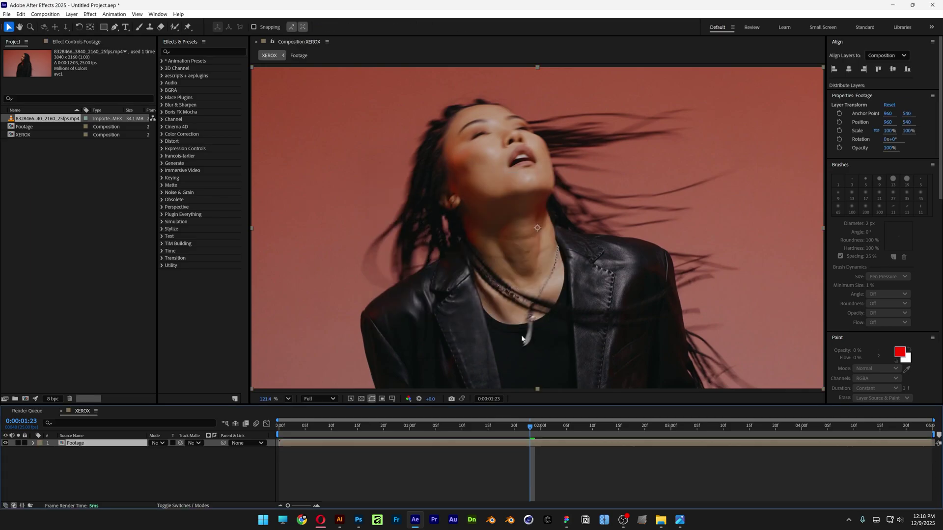
Pick the Roto Brush and open the Footage layer in an enlarged Layer viewer.
click(173, 30)
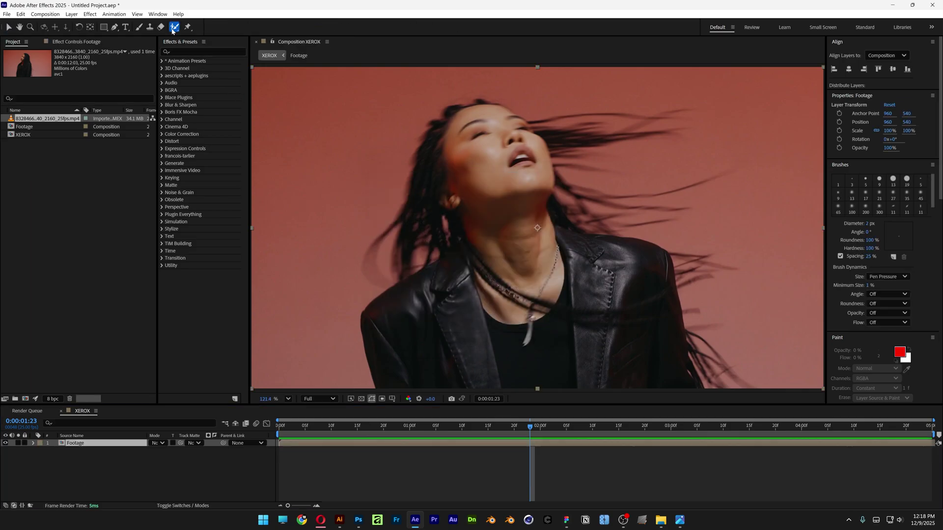
double_click(485, 170)
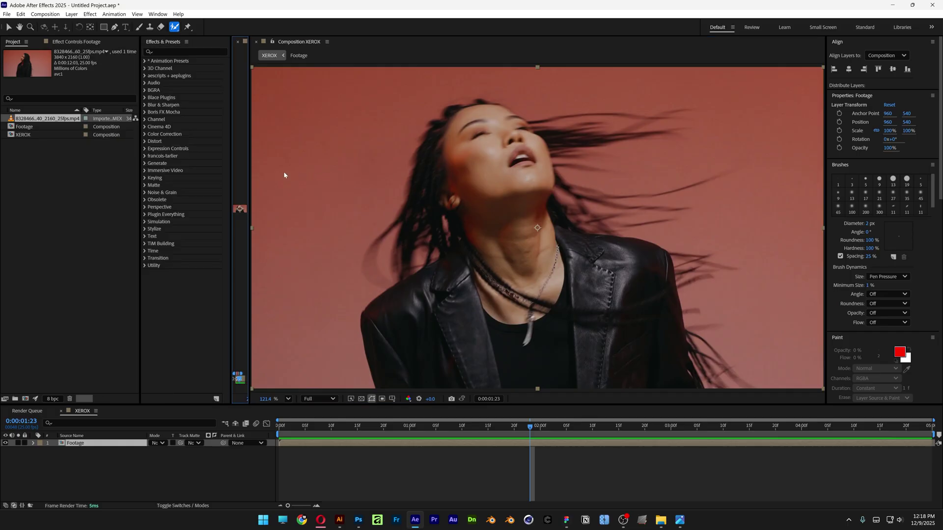
drag(251, 175, 786, 202)
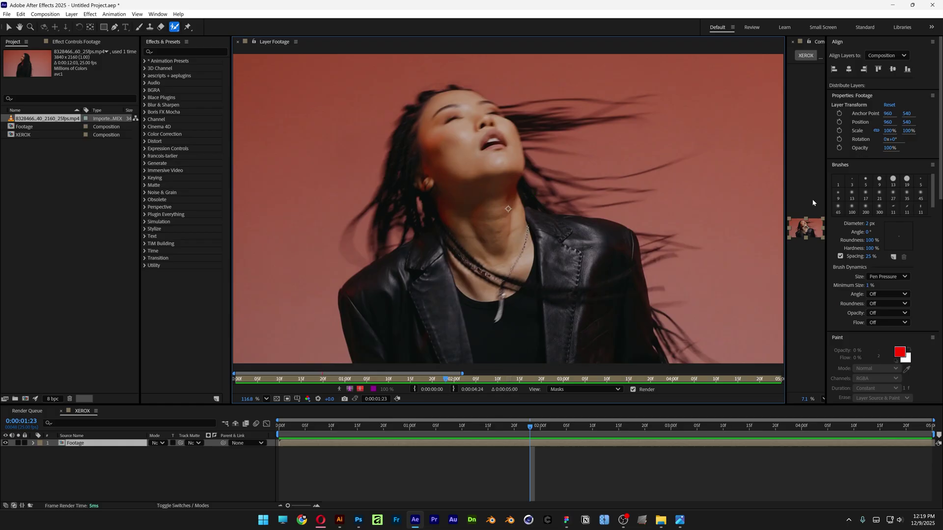
Set the brush diameter to 24 px and paint the woman from face to neck.
drag(868, 225, 878, 223)
click(878, 224)
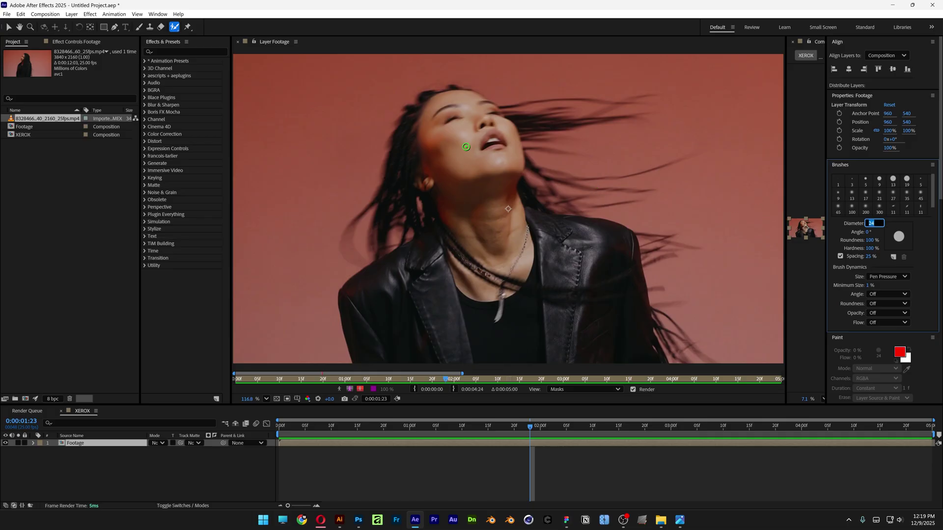
mouse_move(460, 127)
mouse_down()
mouse_move(495, 156)
mouse_move(483, 215)
mouse_move(489, 257)
mouse_up()
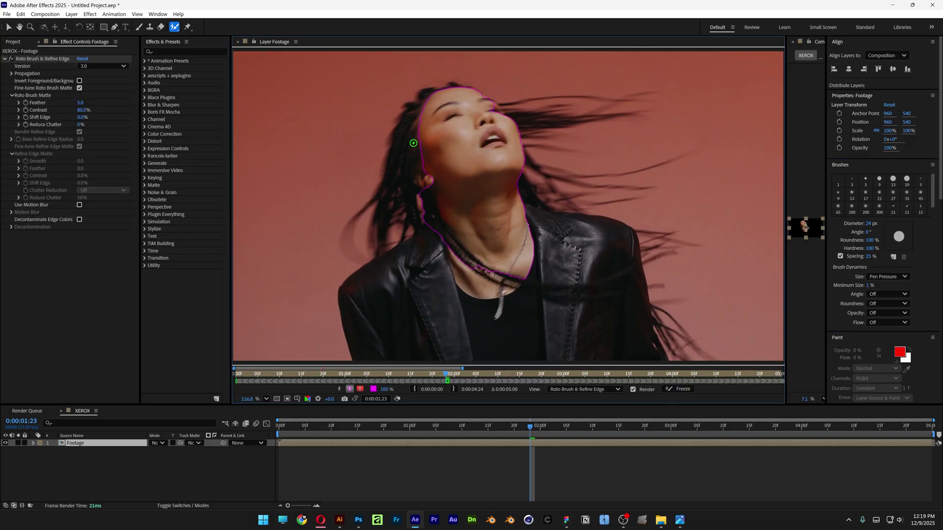
Add the left side of the hair and the jacket to the roto matte.
drag(413, 143, 403, 198)
drag(413, 268, 370, 301)
mouse_move(484, 314)
mouse_down()
mouse_move(550, 322)
mouse_move(591, 292)
mouse_up()
With a finer brush, add the right-side hair strands, then propagate from the first frame.
drag(869, 226, 856, 224)
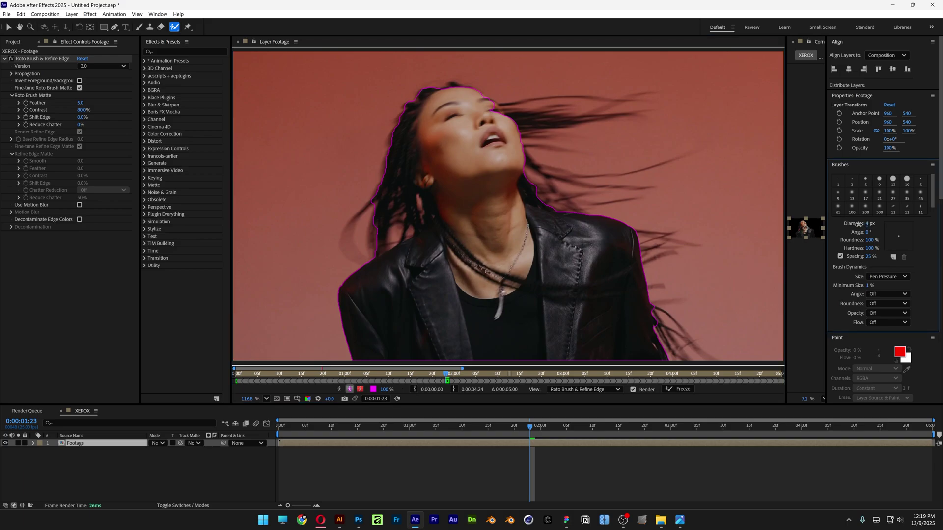
scroll(508, 204, up, 3)
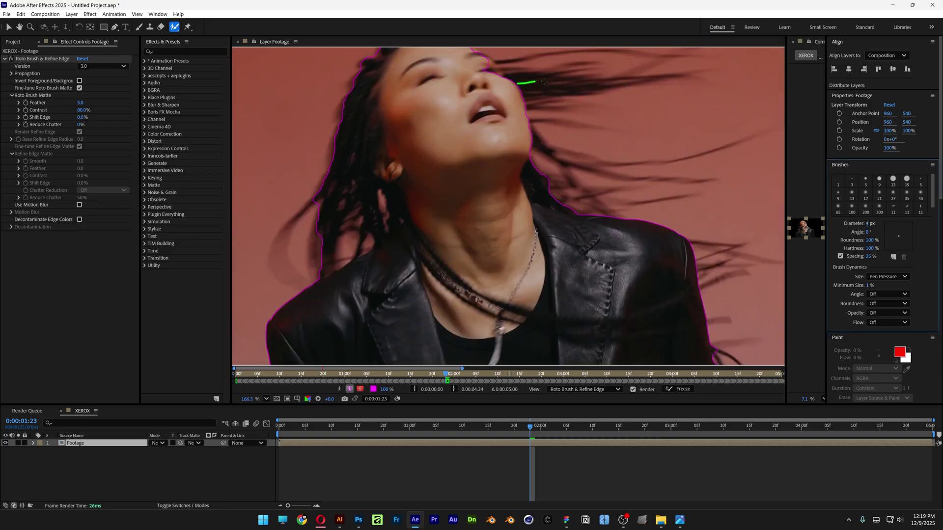
drag(574, 81, 590, 82)
scroll(565, 188, down, 1)
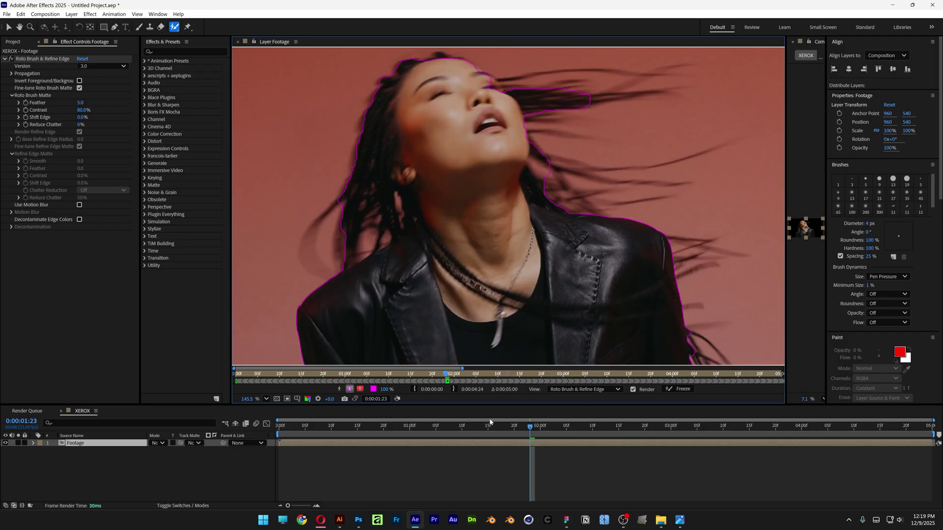
key(Home)
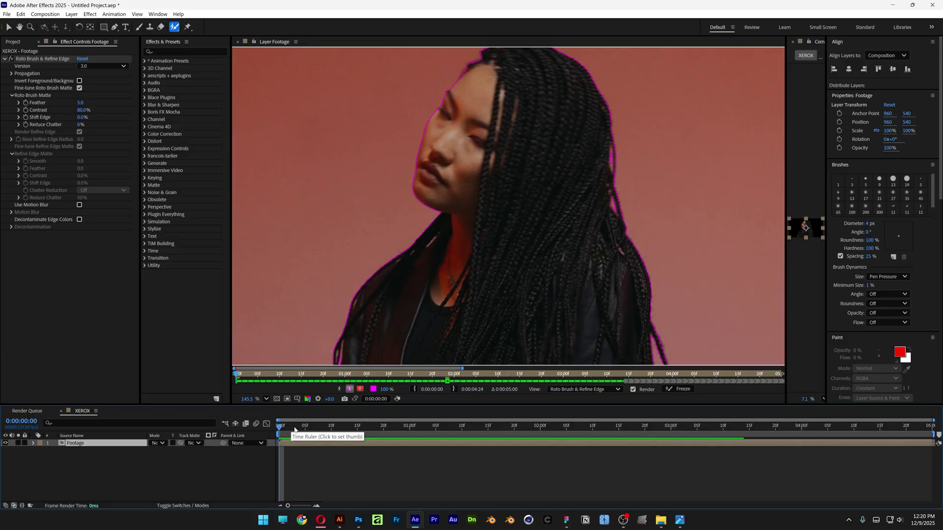
On later frames, add missed hair strands, subtract background between strands, and play back the matte.
drag(295, 429, 483, 428)
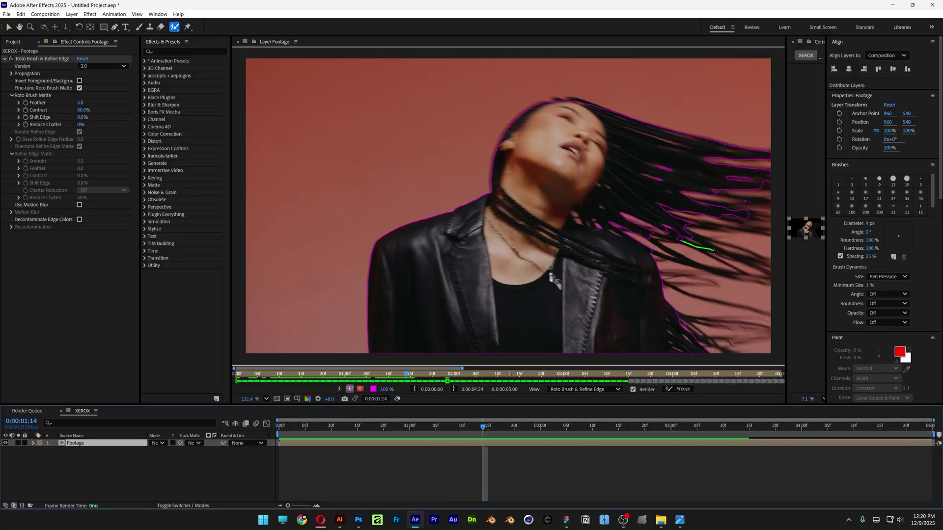
drag(715, 250, 718, 252)
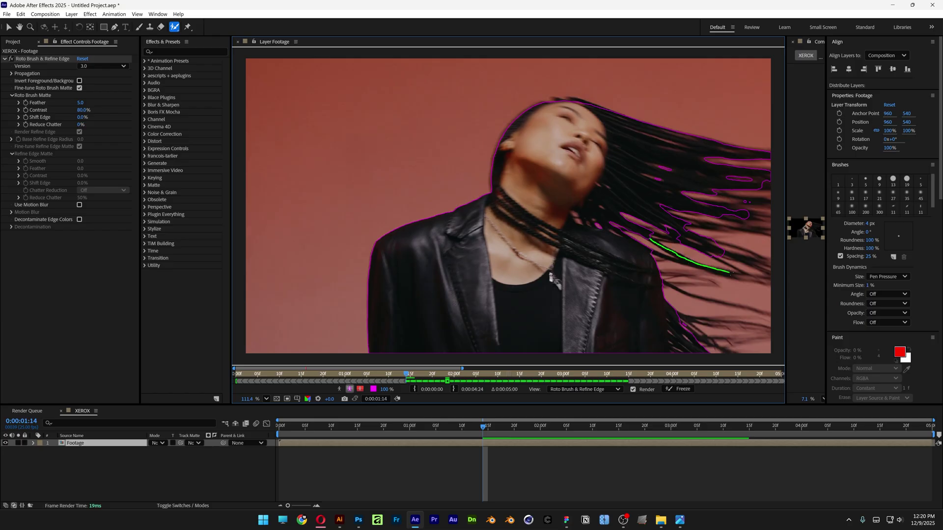
scroll(731, 274, up, 5)
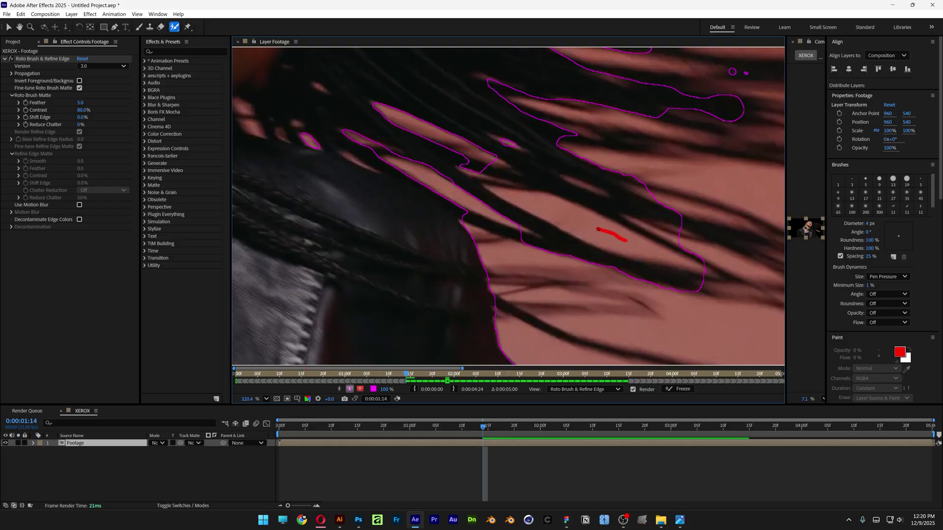
drag(598, 229, 596, 229)
scroll(597, 232, down, 4)
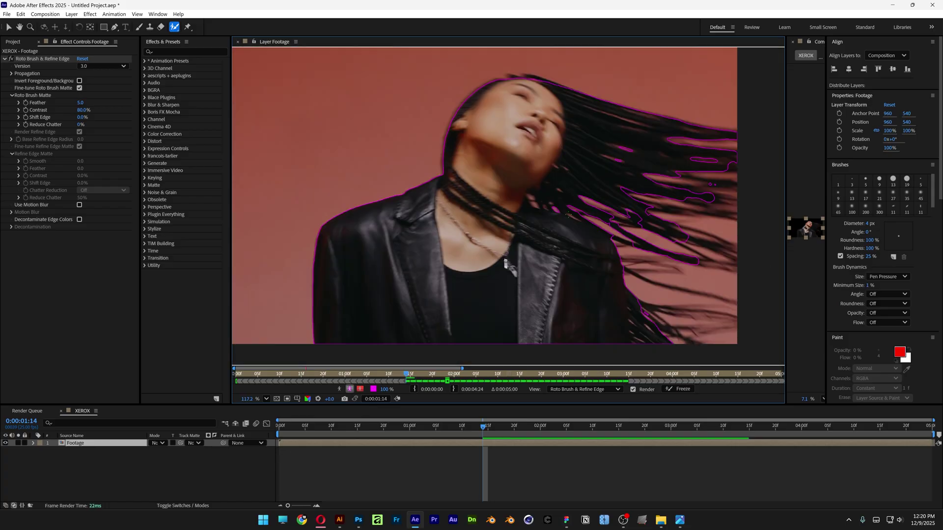
scroll(602, 275, down, 1)
key(space)
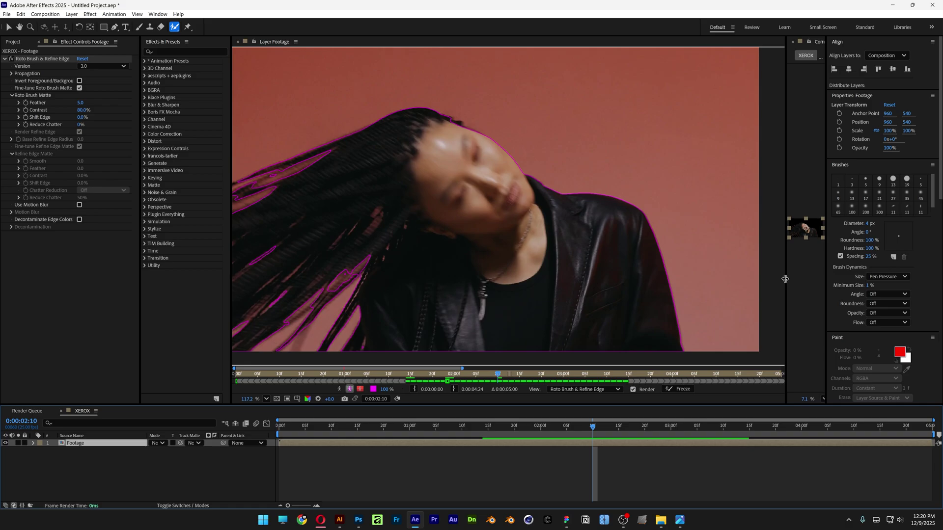
Set the roto matte's Reduce Chatter to 37%, deselect the Footage layer and enlarge the Timeline.
drag(784, 278, 313, 247)
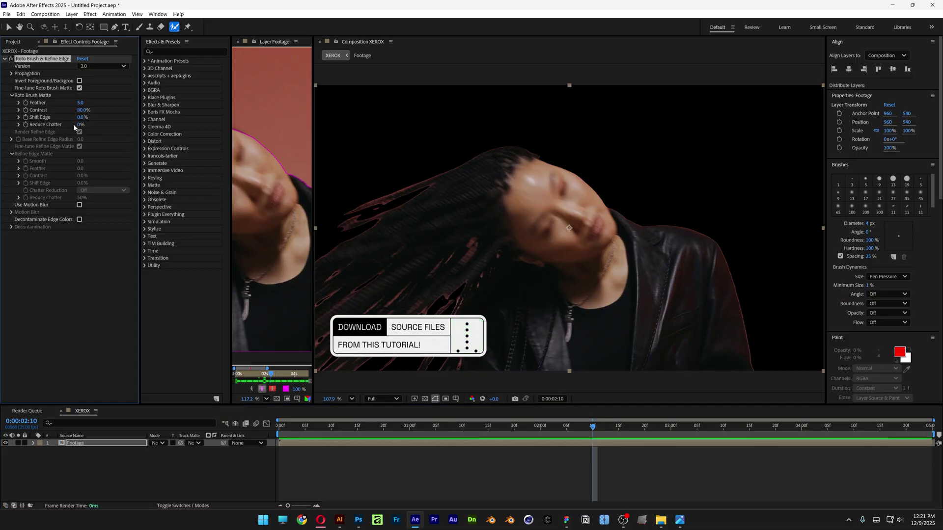
drag(80, 126, 27, 117)
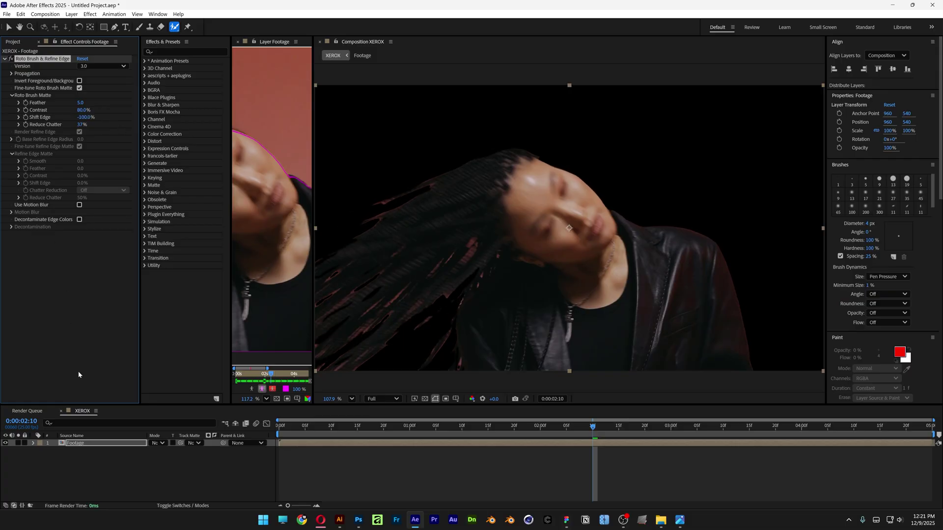
click(130, 465)
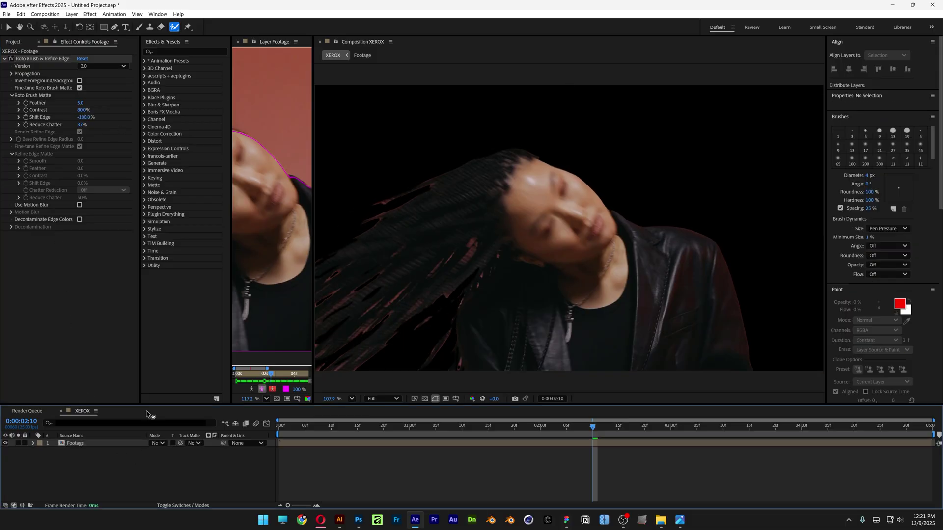
drag(150, 406, 151, 369)
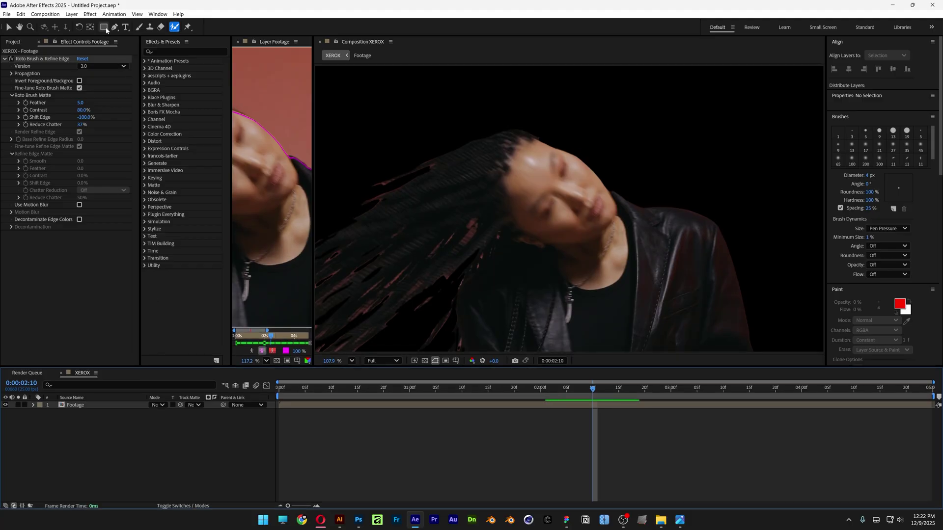
Create a full-frame rectangle with no stroke and a red DF0A0A fill.
double_click(104, 28)
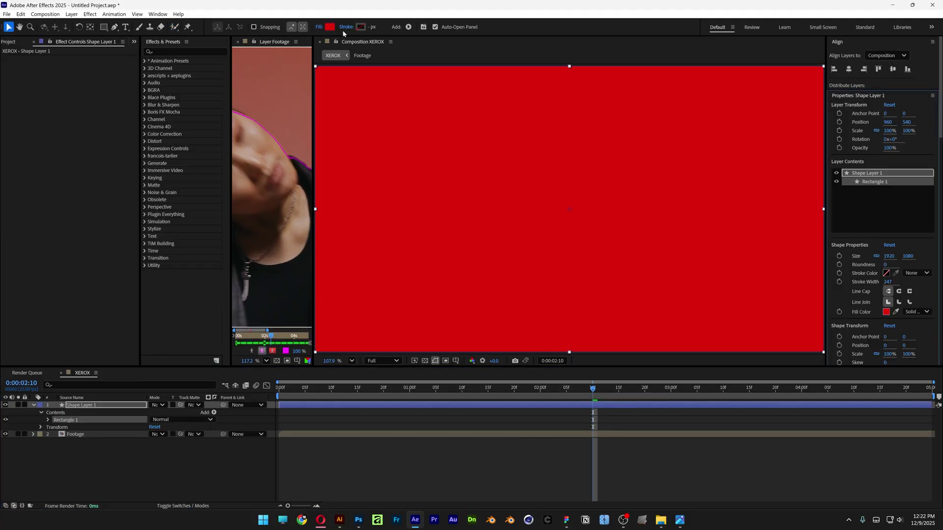
click(346, 27)
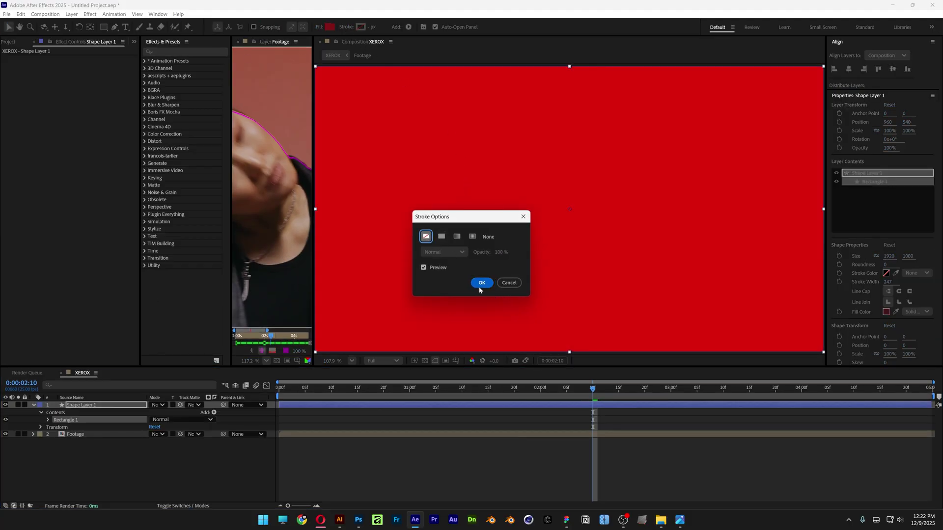
click(480, 283)
click(330, 28)
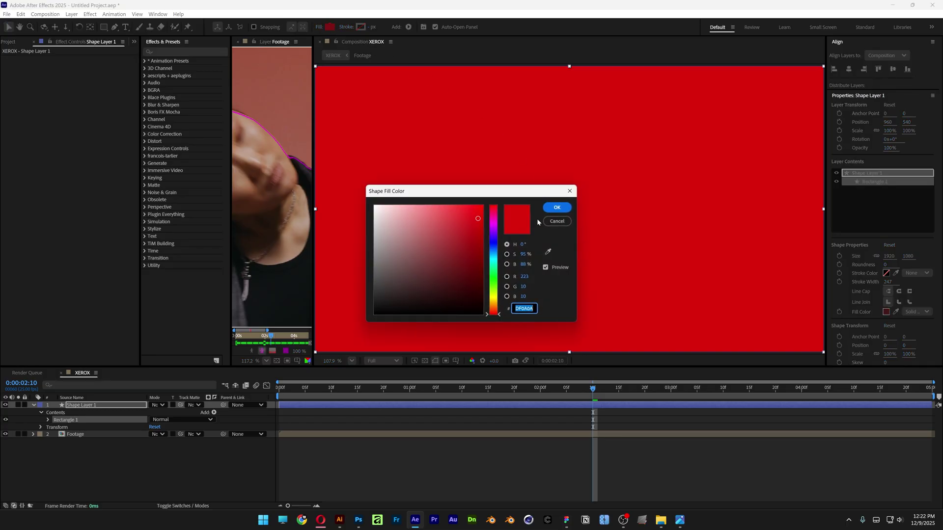
click(555, 207)
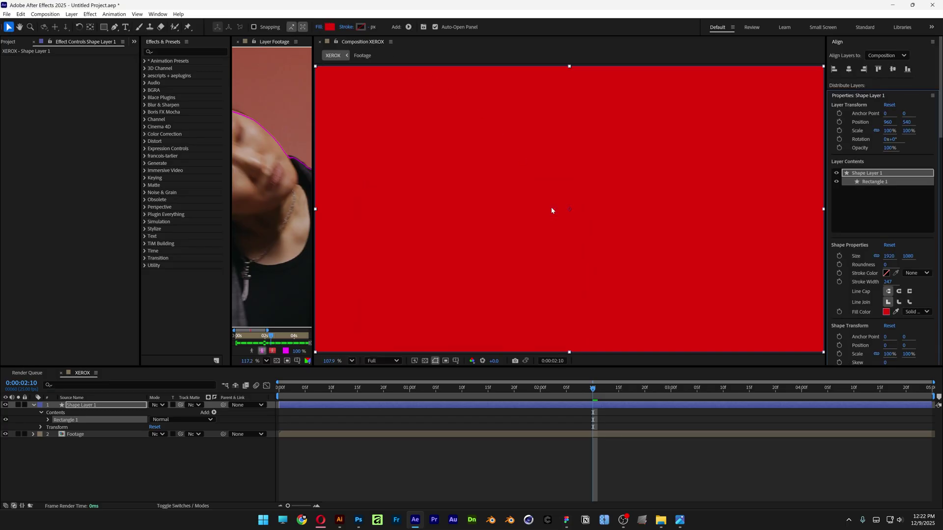
Move the red rectangle below the Footage layer and scrub through the clip to review.
drag(88, 407, 101, 513)
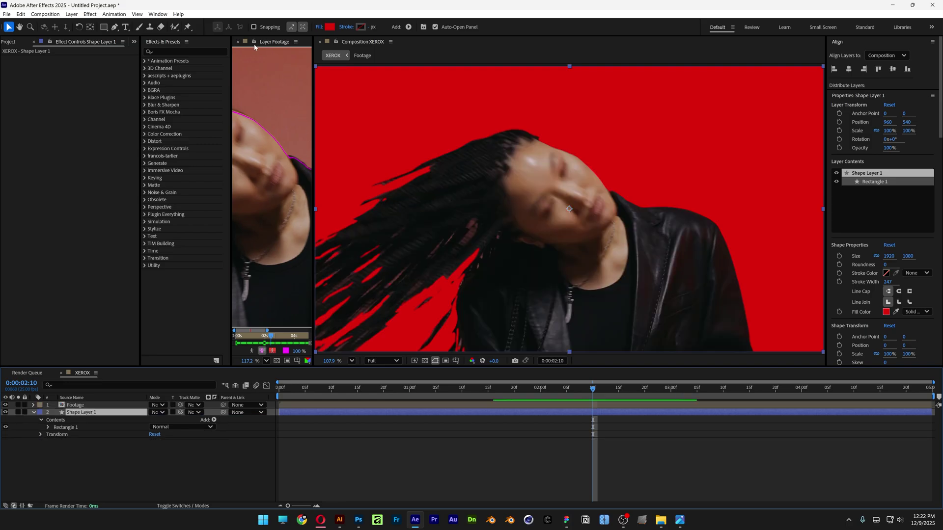
click(238, 42)
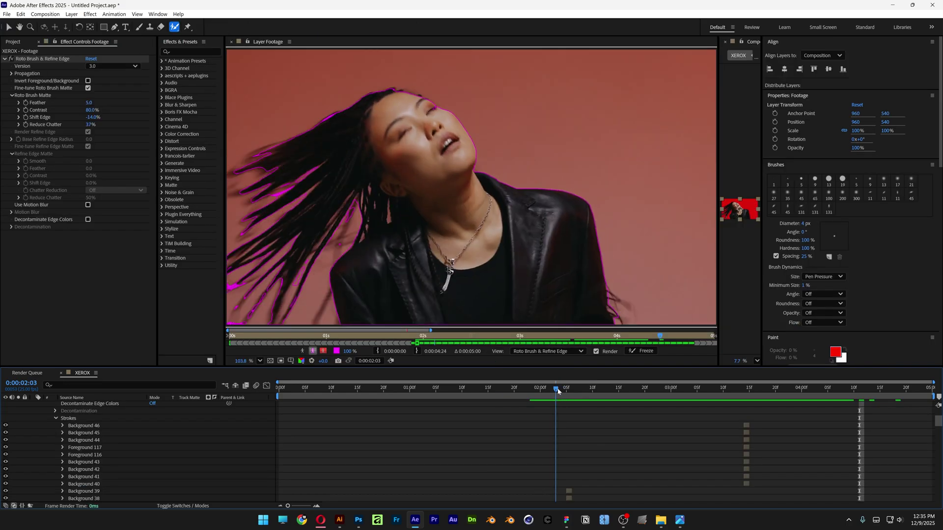
mouse_move(558, 388)
mouse_down()
mouse_move(539, 388)
mouse_move(634, 388)
mouse_move(614, 388)
mouse_up()
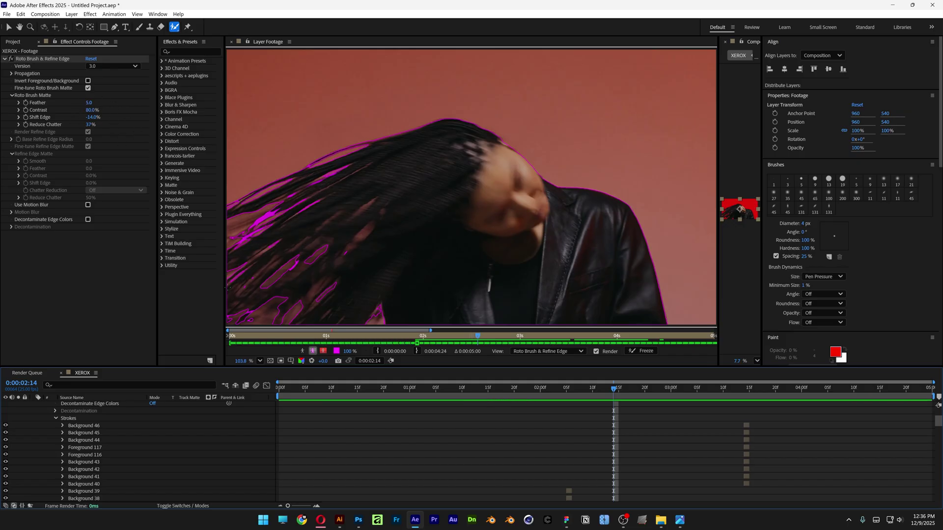
Close the Layer Footage viewer and widen the XEROX Composition viewer.
click(231, 42)
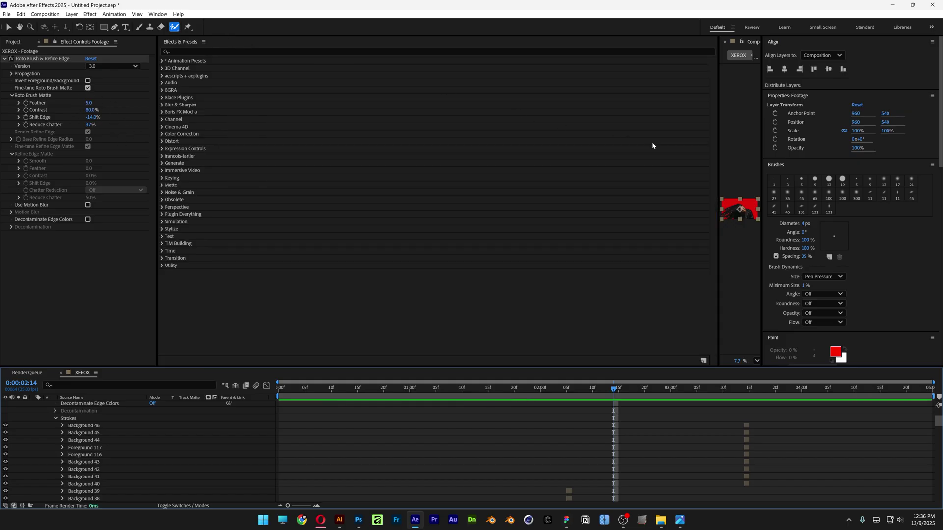
drag(718, 152, 240, 295)
Apply Add Grain to Footage with Viewing Mode Final Output and Intensity 1.900.
click(207, 54)
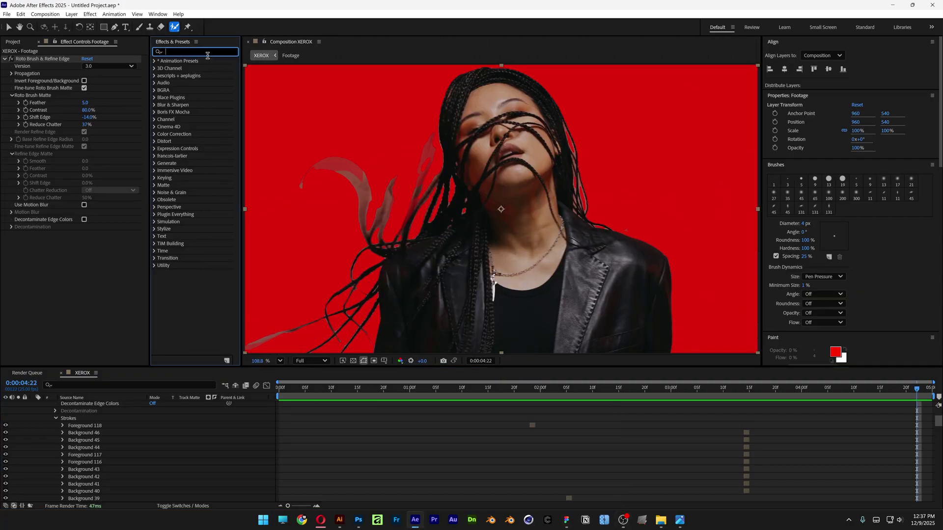
text(grain)
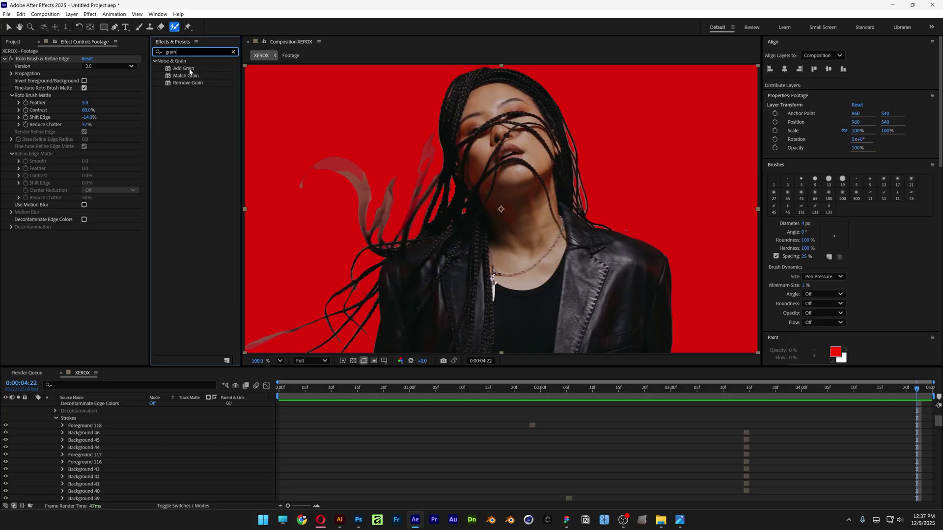
drag(190, 71, 81, 276)
click(109, 241)
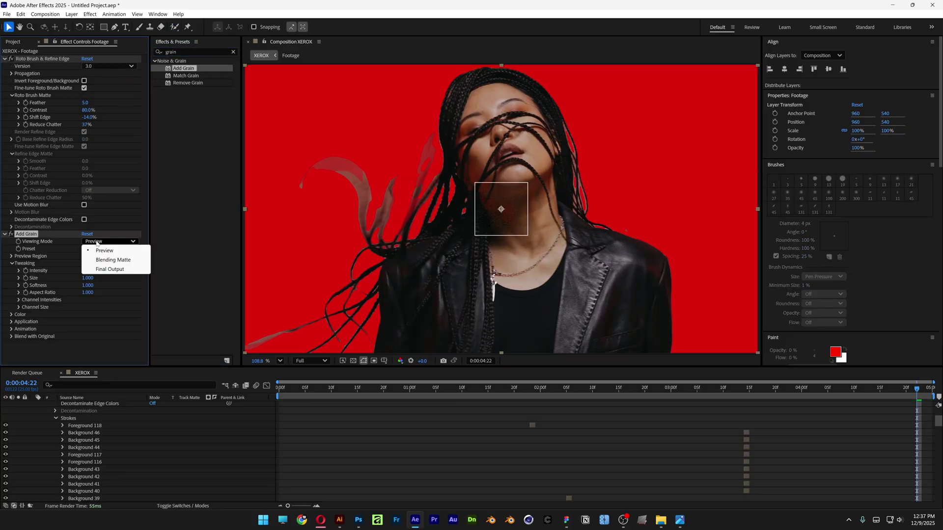
click(125, 270)
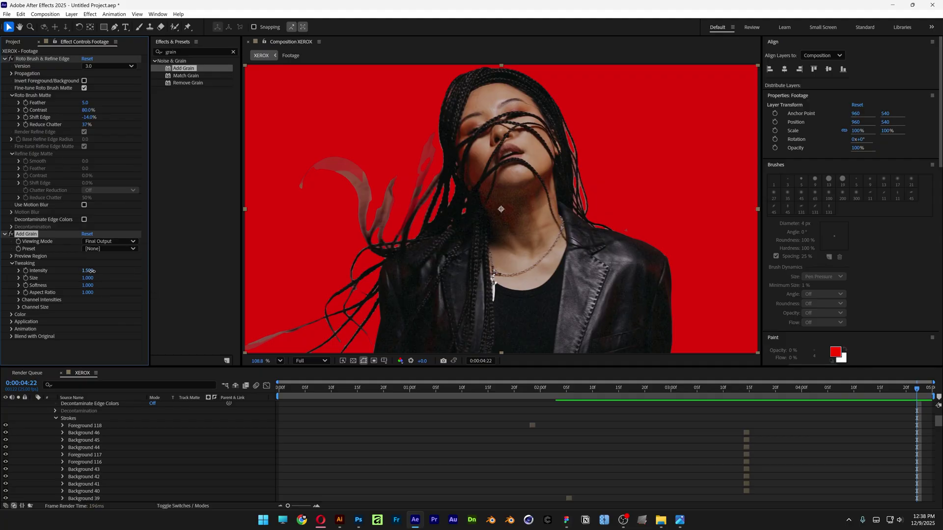
drag(92, 271, 93, 270)
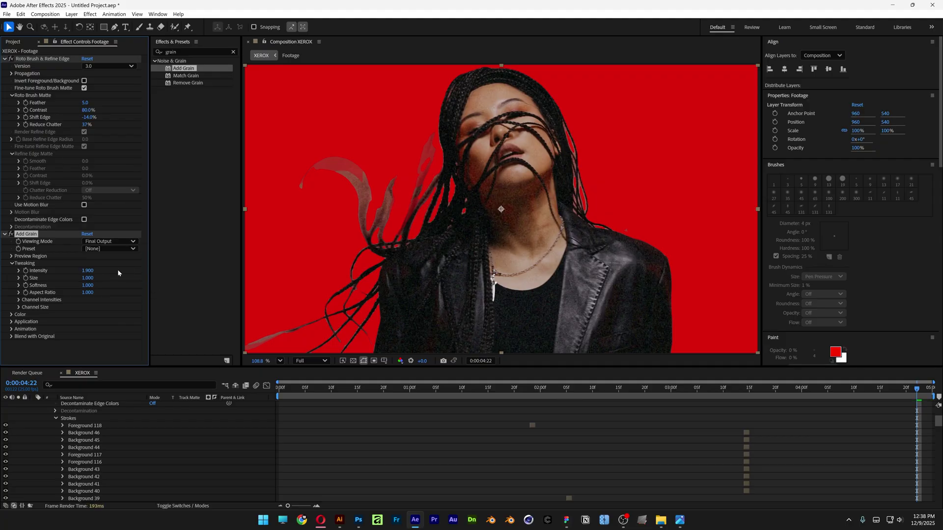
Apply a Threshold effect at Level 66 to the footage, then reselect the effects search term.
click(191, 52)
text(threshold)
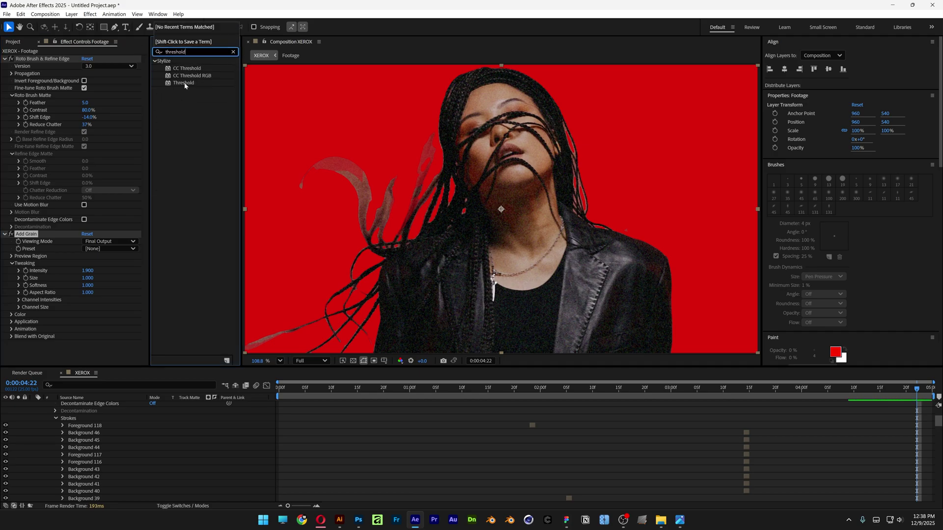
drag(184, 83, 82, 351)
double_click(189, 52)
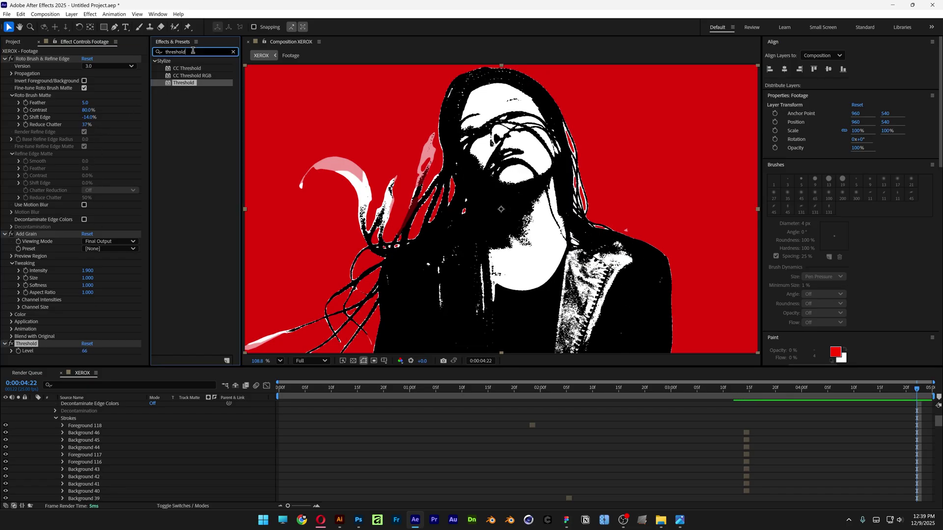
Apply Curves to the Footage layer and pull the RGB curve down to darken the threshold image.
text(curve)
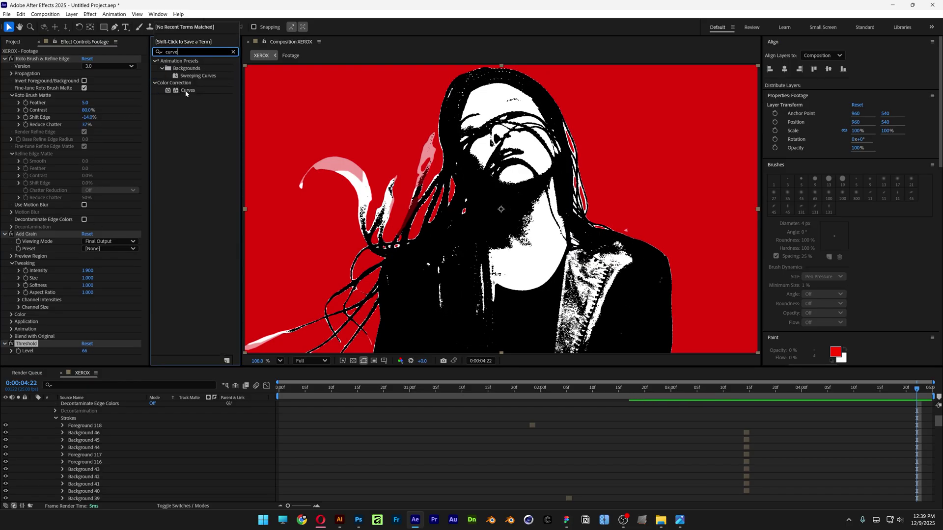
mouse_move(185, 93)
mouse_down()
mouse_move(135, 132)
mouse_move(64, 222)
mouse_move(24, 204)
mouse_move(35, 148)
mouse_move(39, 185)
mouse_up()
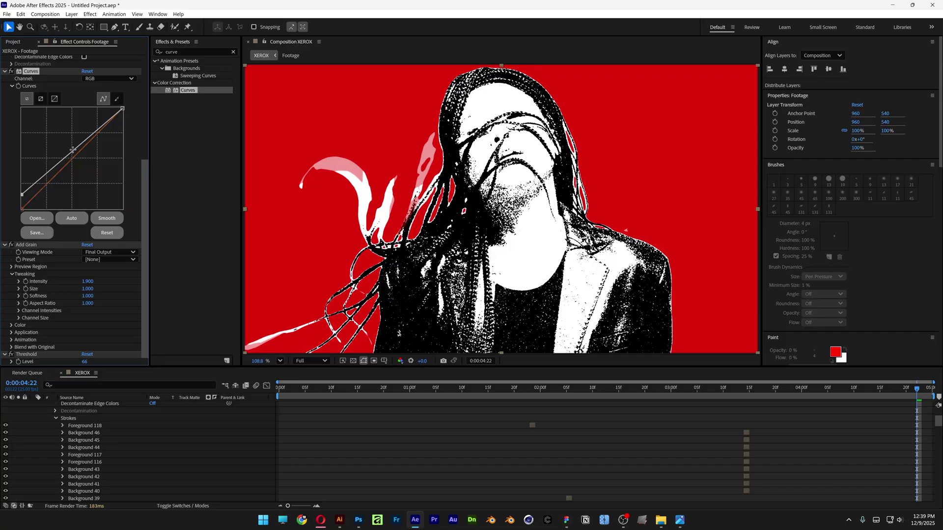
drag(72, 150, 77, 157)
scroll(501, 209, up, 5)
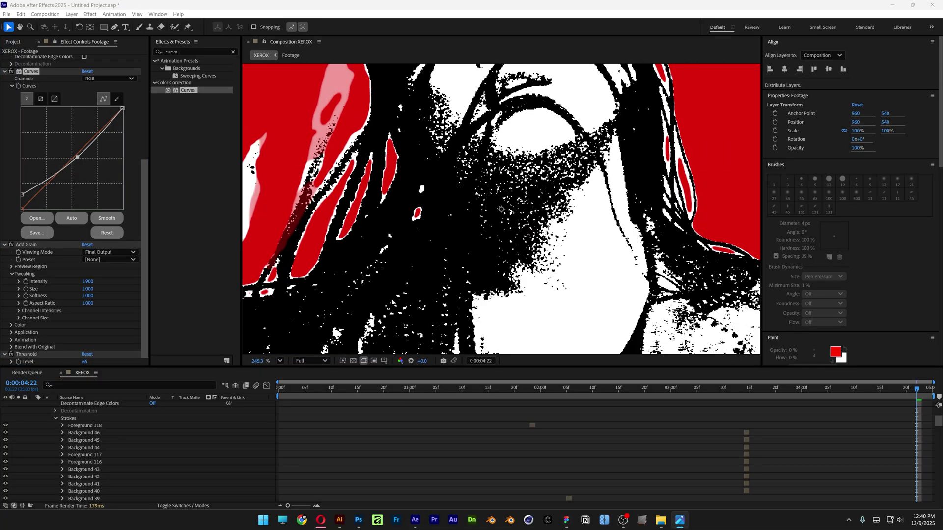
Apply Fast Box Blur to the Footage layer with a Blur Radius of 0.1.
scroll(501, 209, down, 1)
key(ctrl+f)
text(fas)
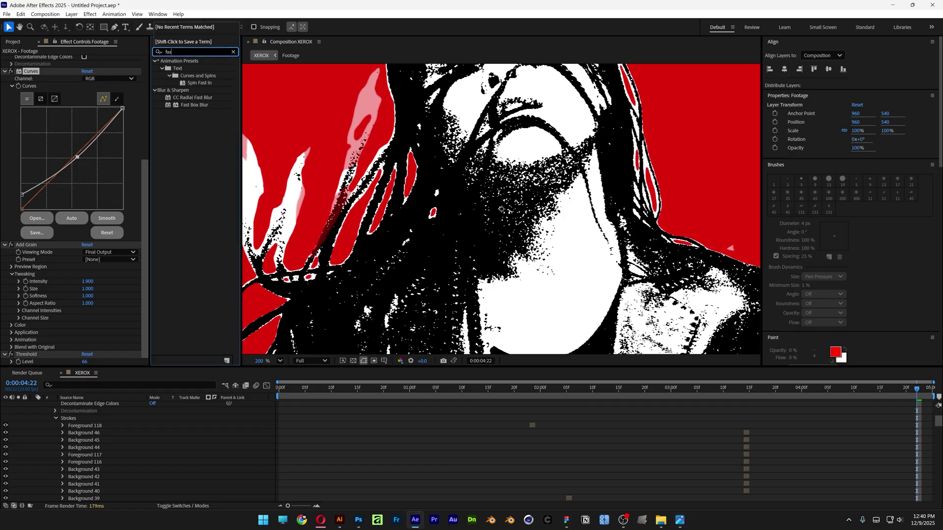
text(t box blu)
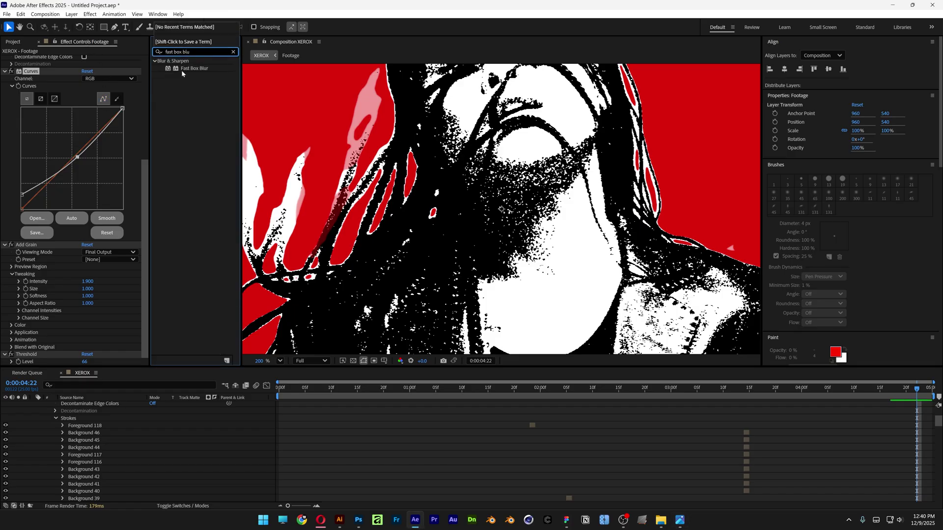
double_click(182, 69)
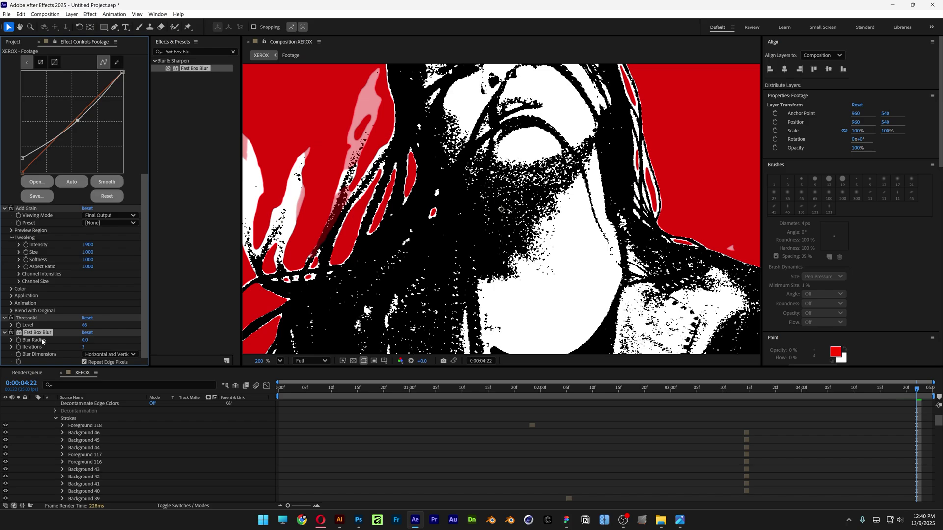
click(85, 340)
text(30)
key(Return)
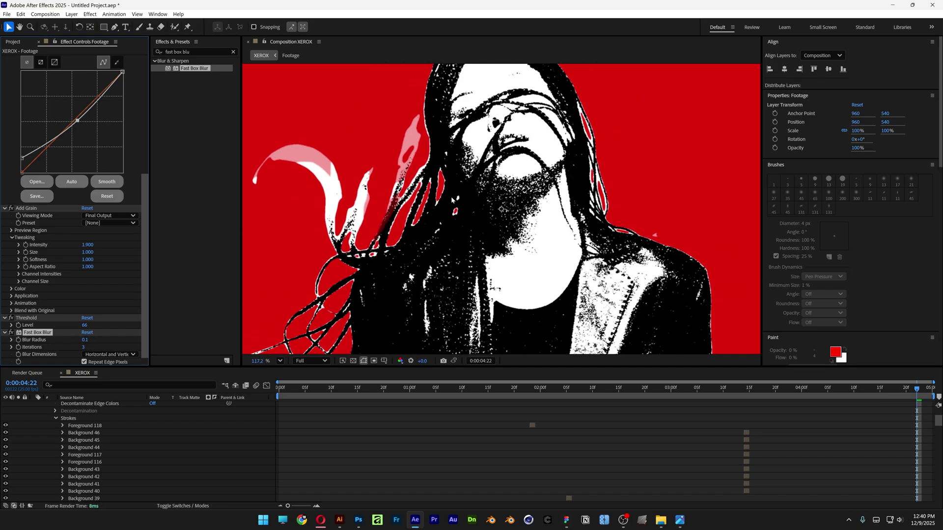